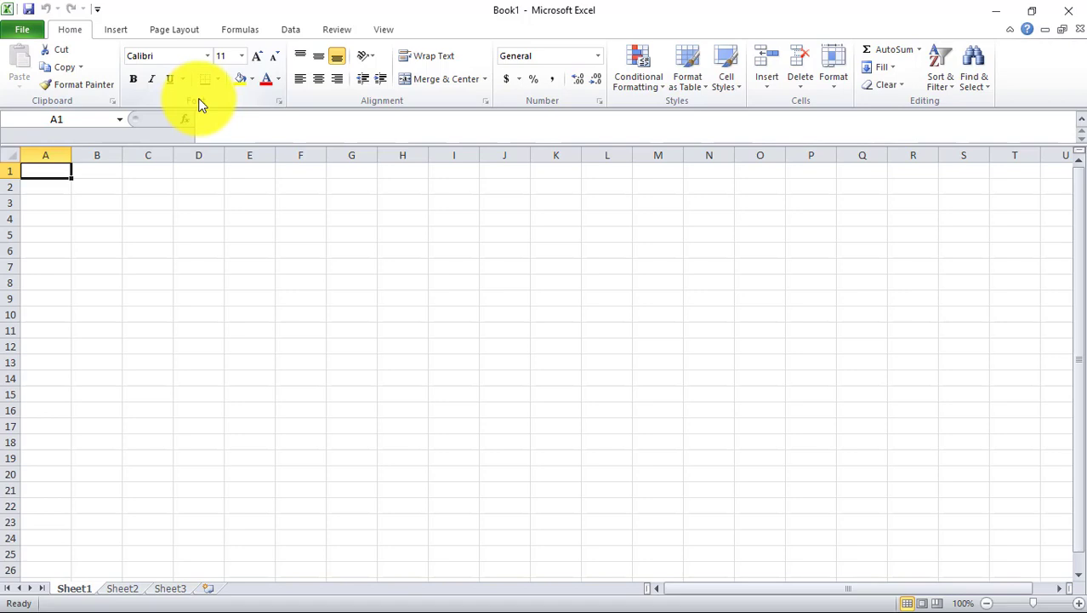
pyautogui.click(205, 54)
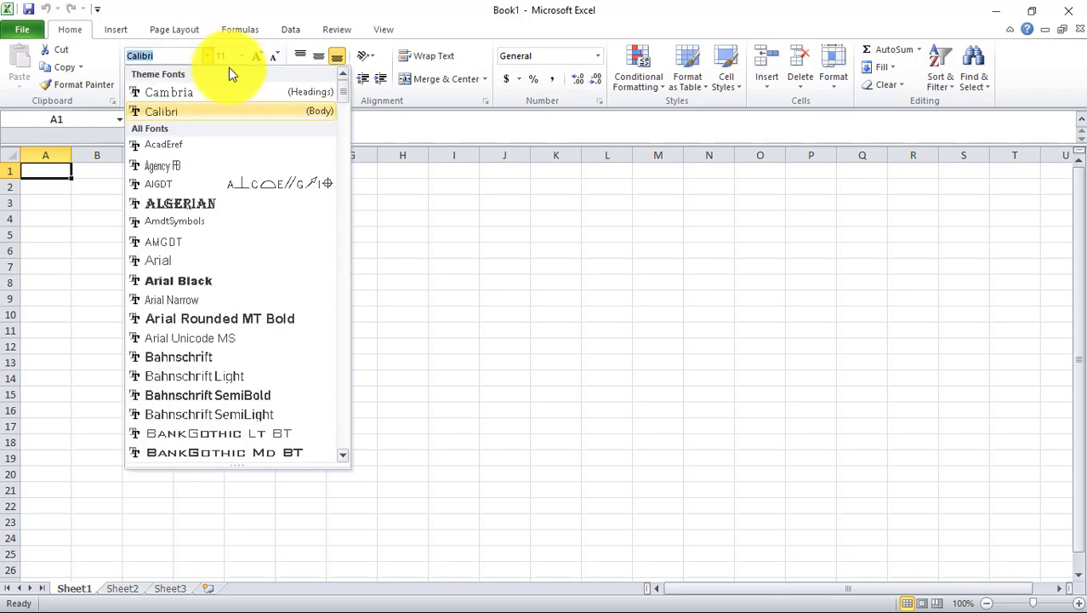
pyautogui.click(386, 135)
pyautogui.click(243, 56)
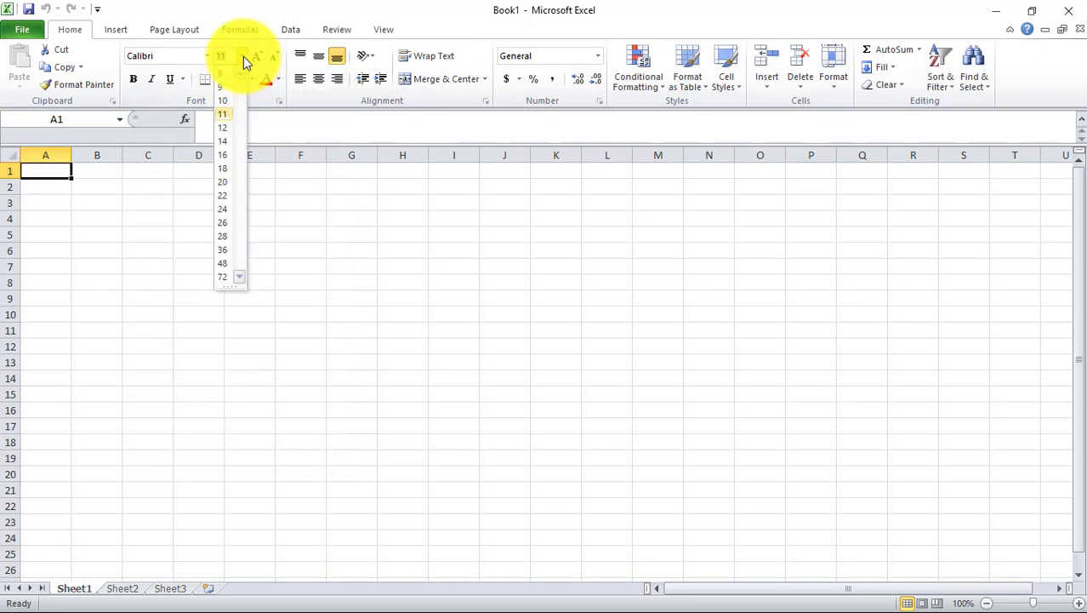
pyautogui.click(270, 118)
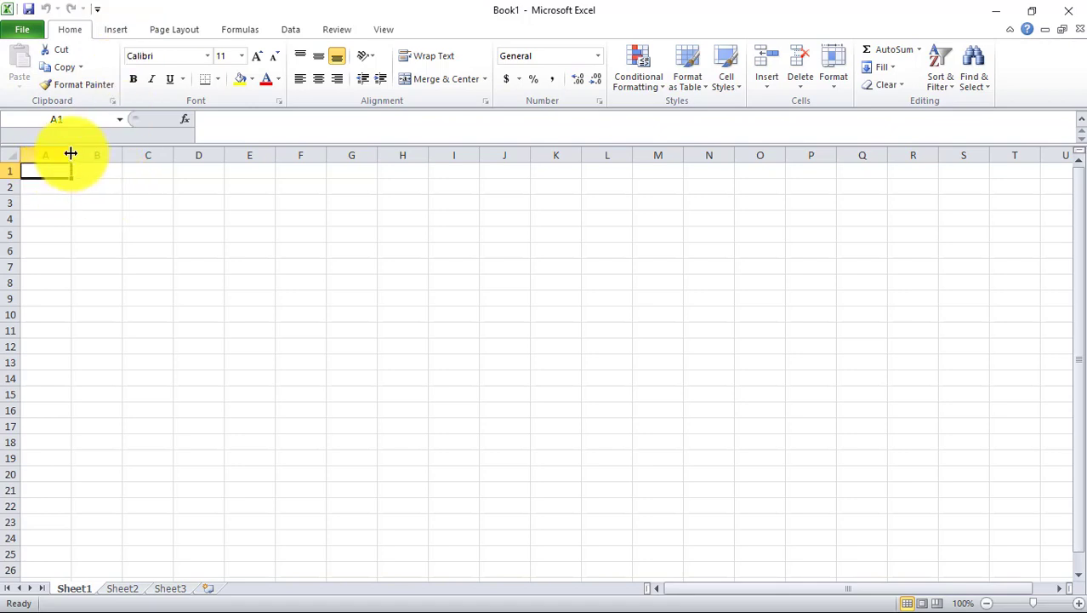
# Step: Widen columns A to C and enter the heading Student Name in cell A1
pyautogui.moveTo(71, 151); pyautogui.dragTo(329, 154)
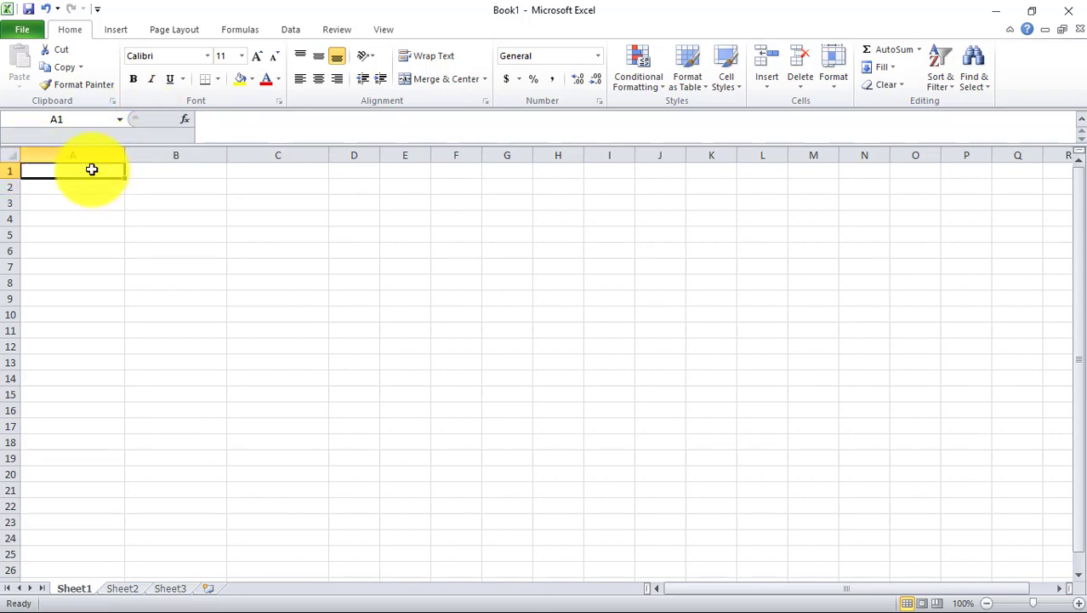
pyautogui.write('M')
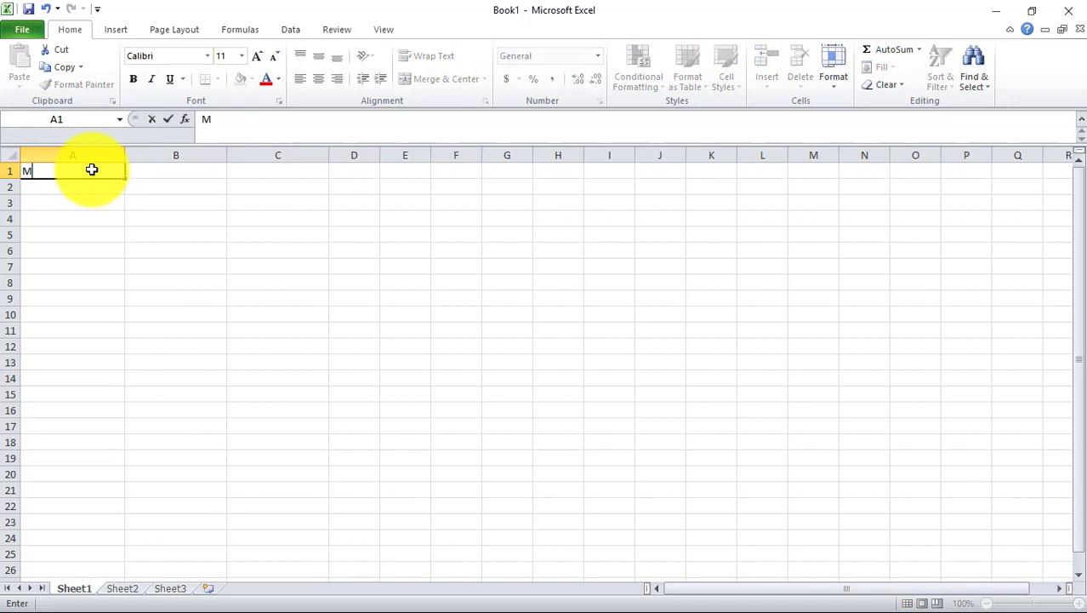
pyautogui.press('BackSpace')
pyautogui.write('Student Name')
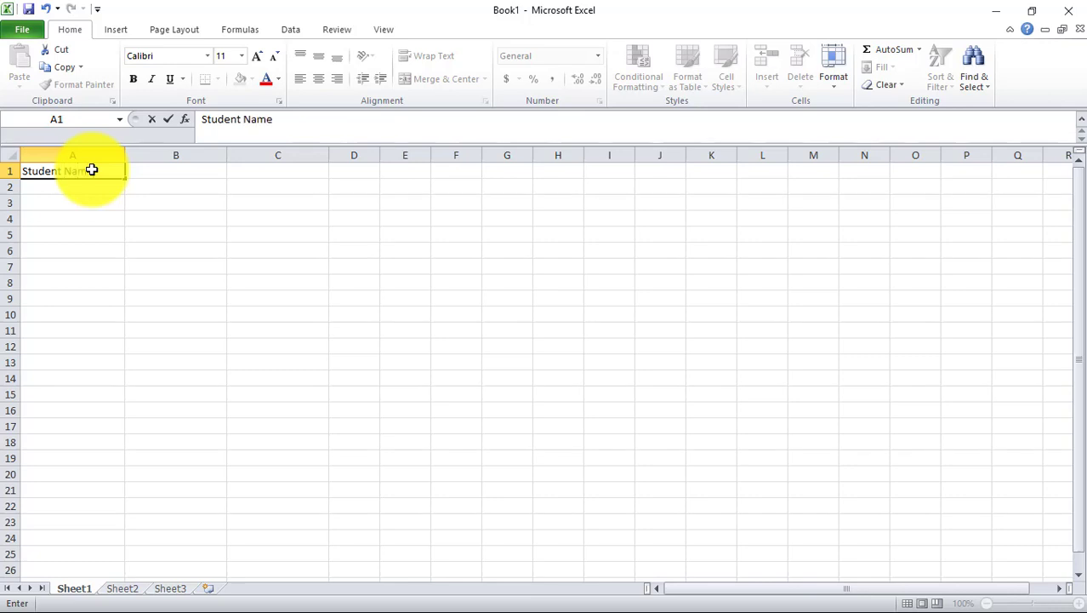
# Step: Enter the headings Father Name in cell B1 and Contact No. in cell C1
pyautogui.click(195, 175)
pyautogui.write('Father')
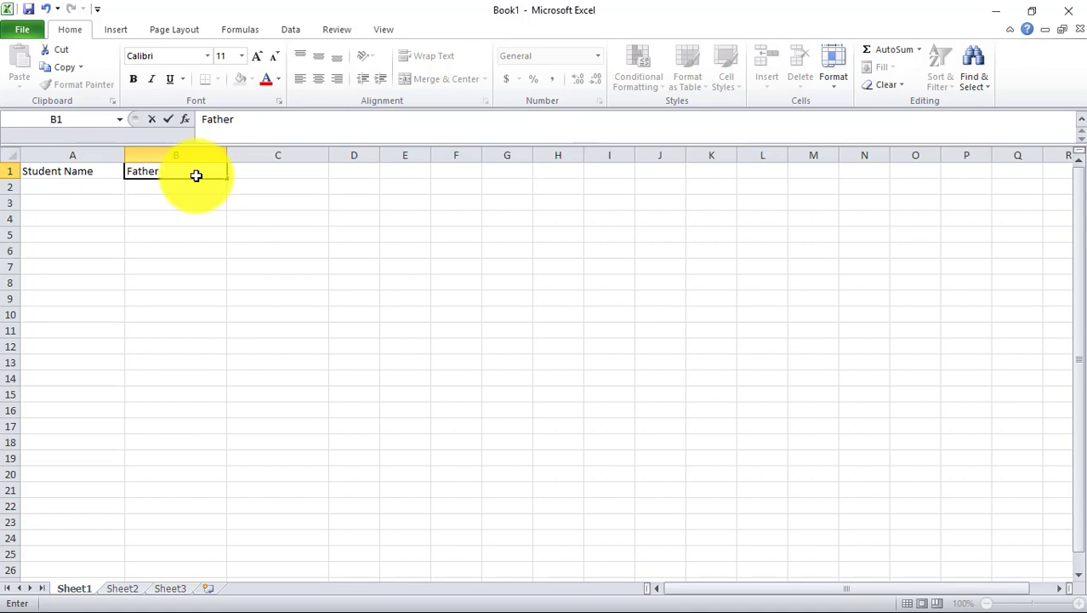
pyautogui.write(' M')
pyautogui.press('BackSpace')
pyautogui.press('BackSpace')
pyautogui.write('Name')
pyautogui.click(267, 172)
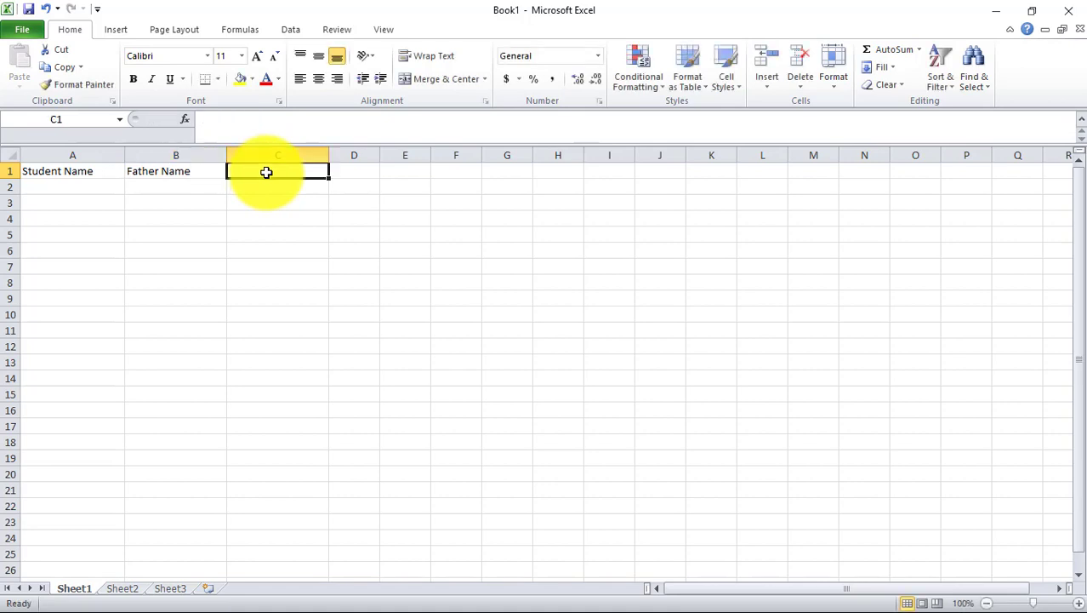
pyautogui.write('Contact')
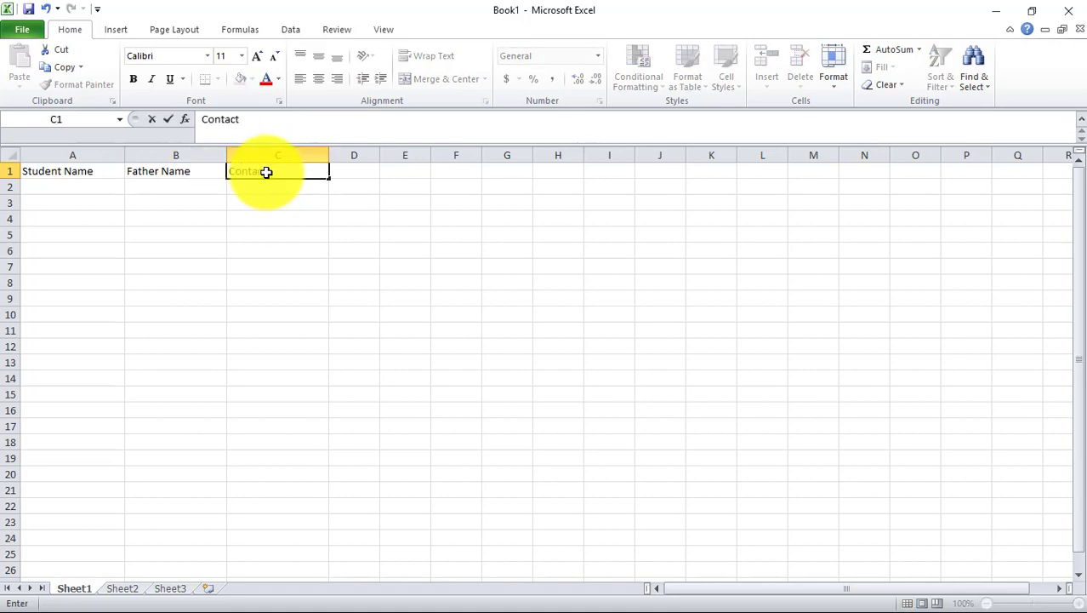
pyautogui.write(' No.')
# Step: Format the headings in A1:C1 as Times New Roman, size 22, bold and italic
pyautogui.click(70, 172)
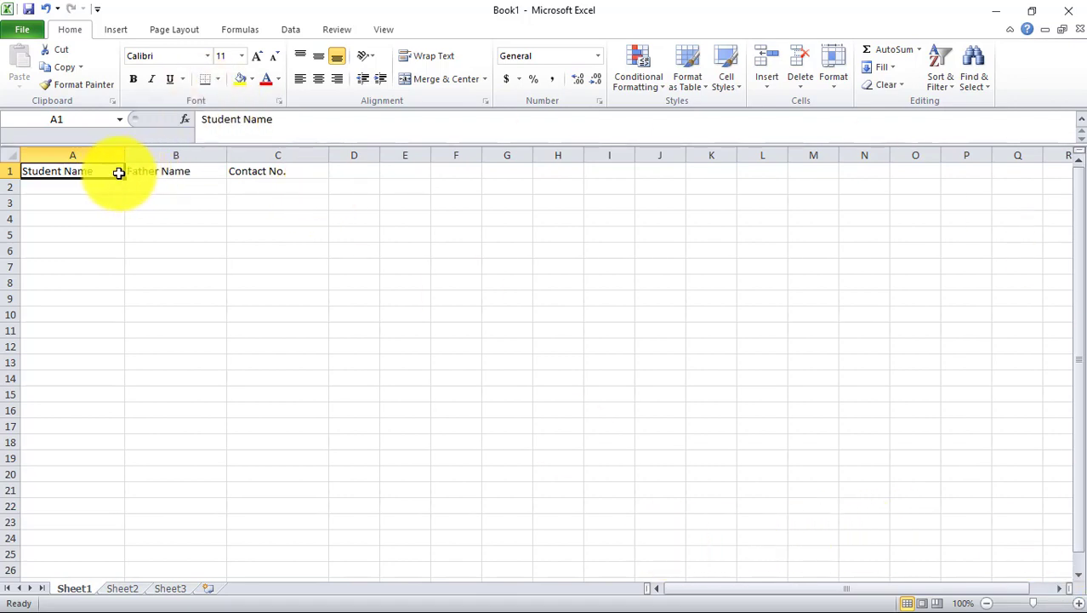
pyautogui.moveTo(124, 172); pyautogui.dragTo(298, 172)
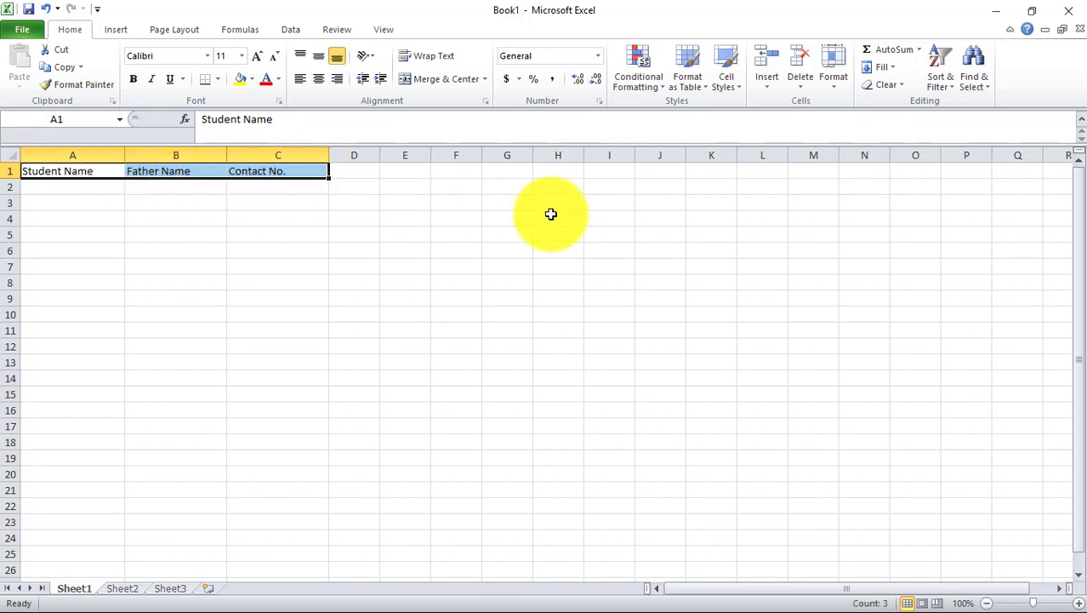
pyautogui.click(207, 56)
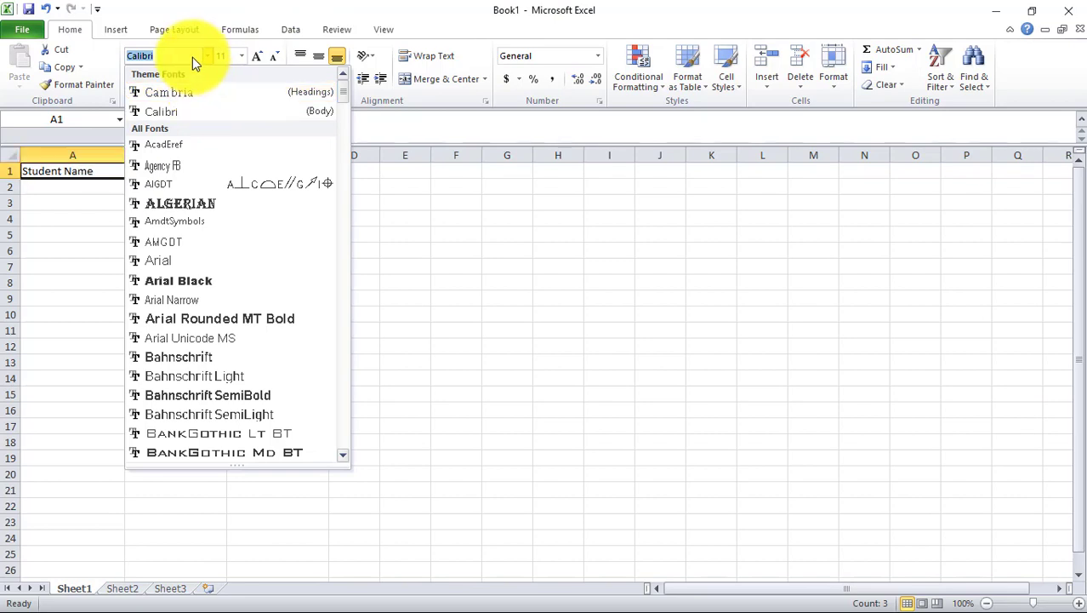
pyautogui.write('Times New Roman')
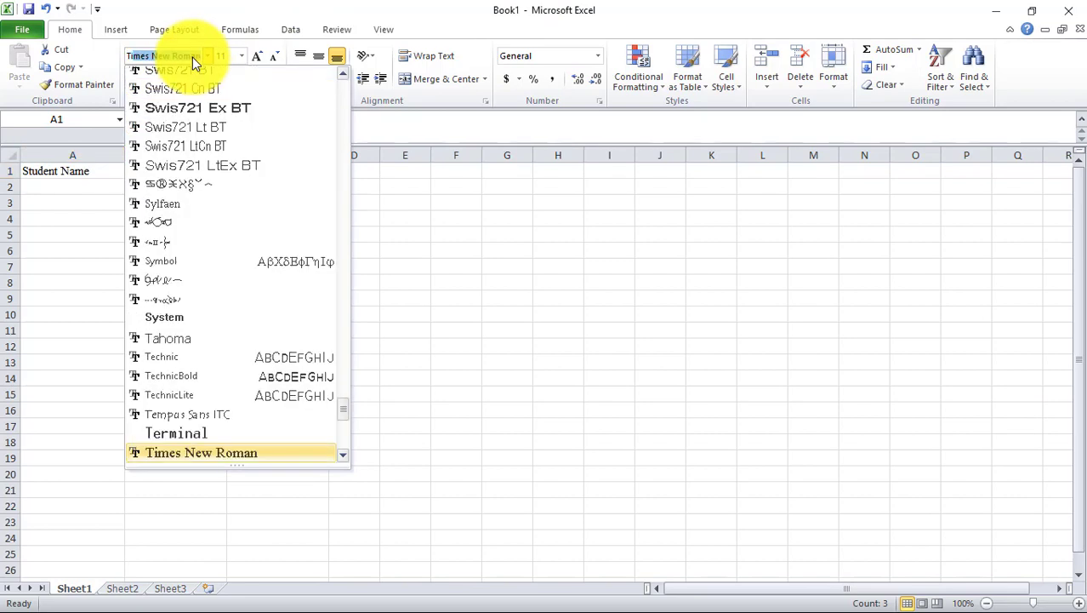
pyautogui.click(245, 456)
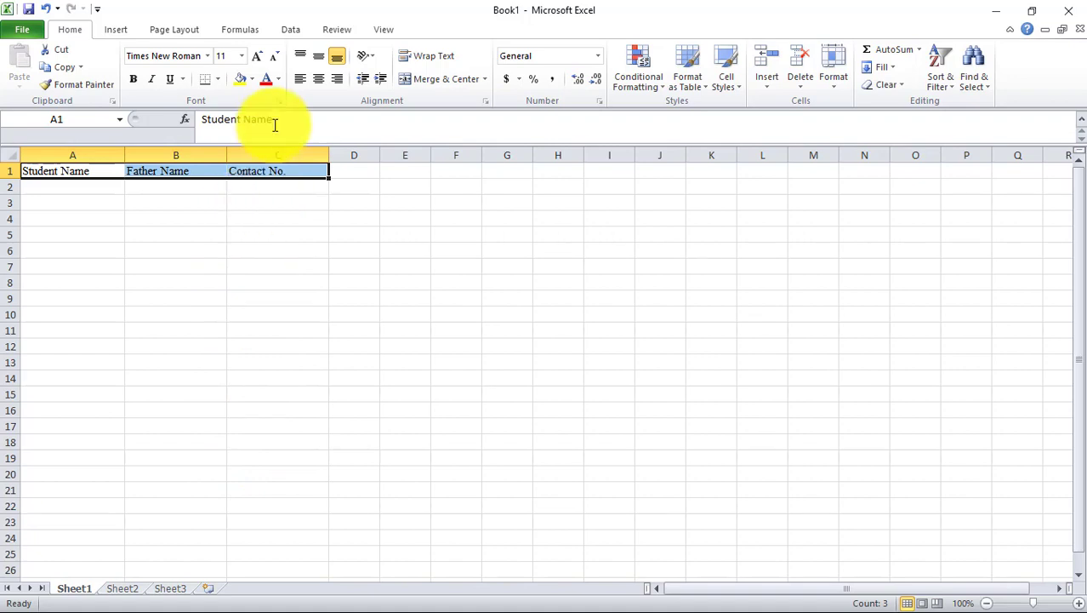
pyautogui.click(242, 54)
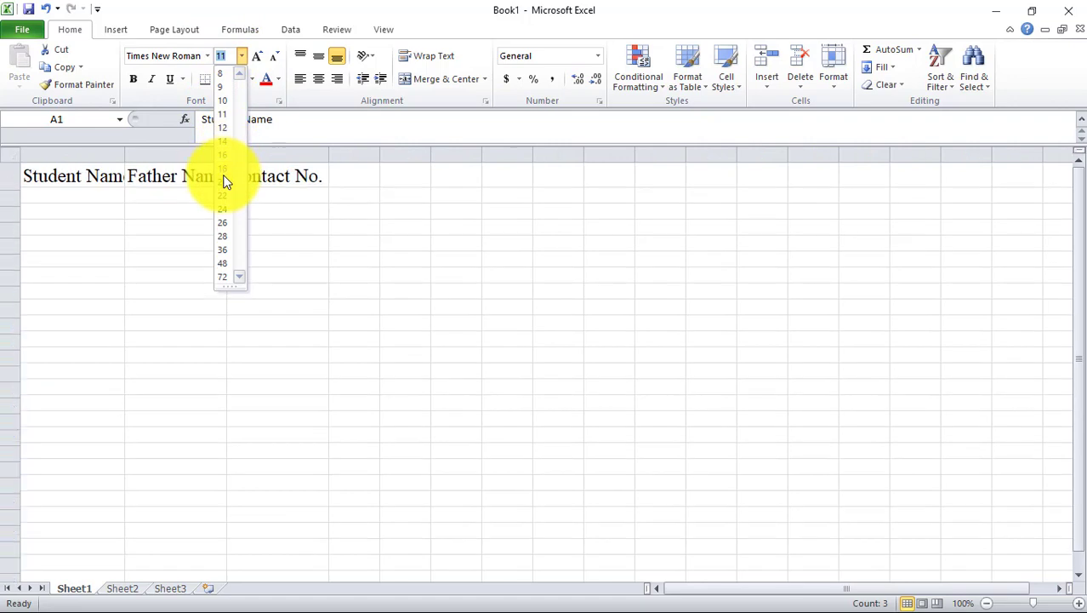
pyautogui.click(227, 196)
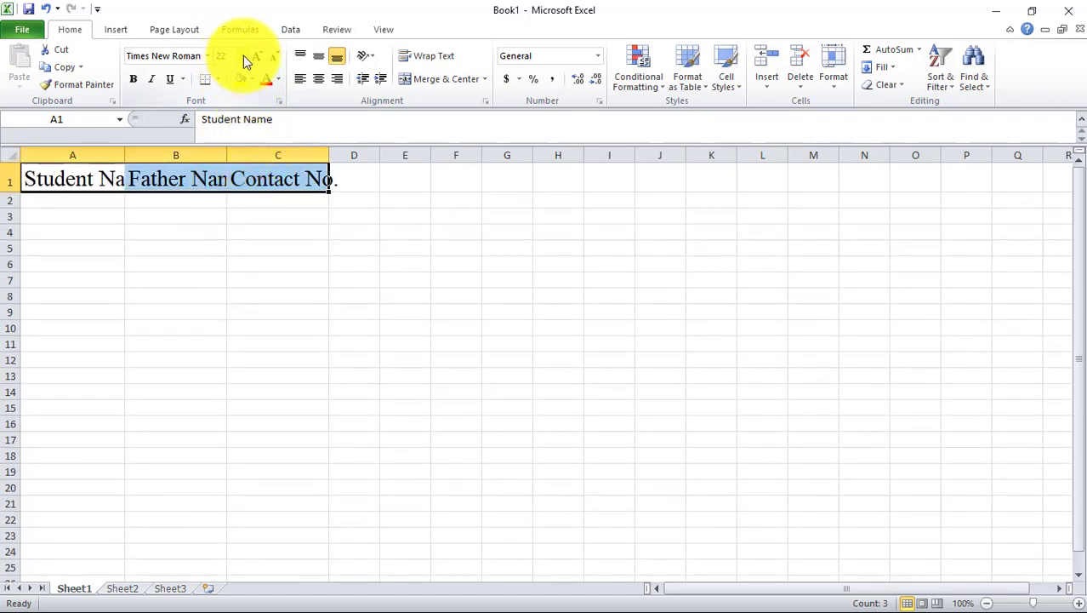
pyautogui.click(134, 81)
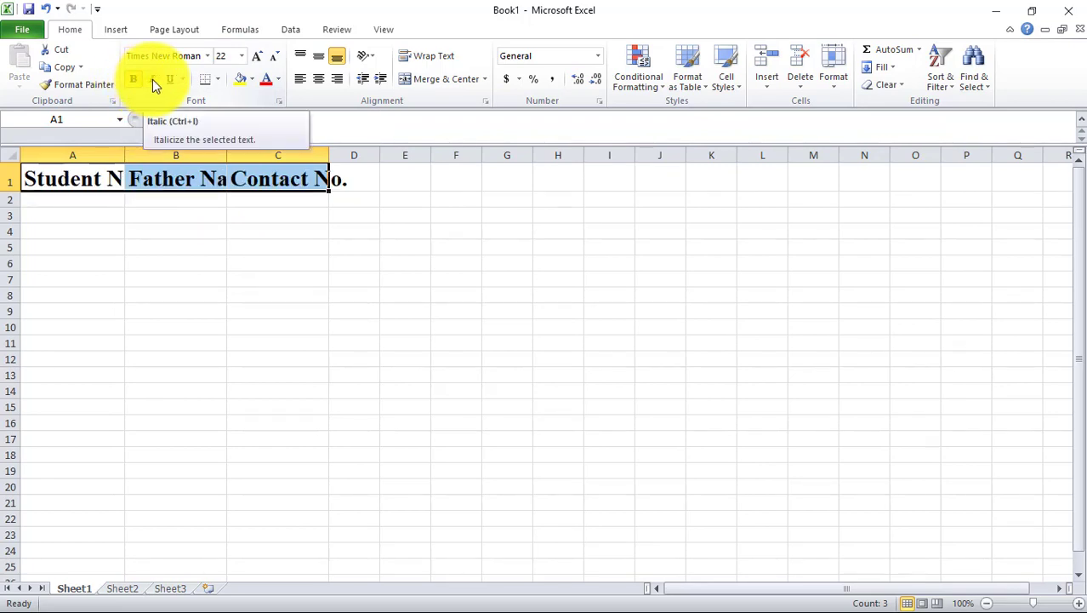
pyautogui.click(152, 79)
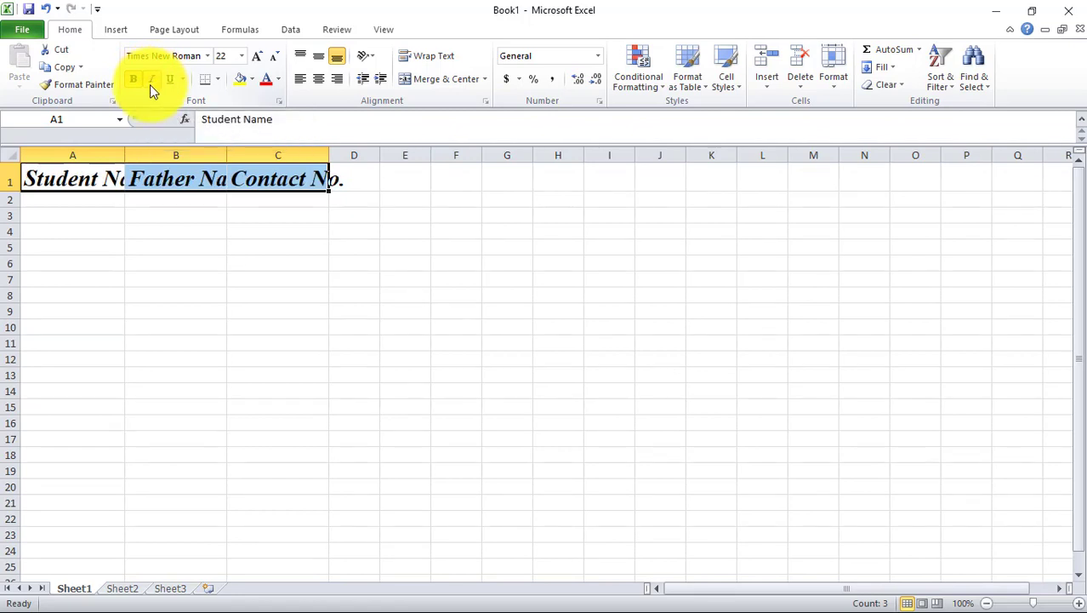
# Step: Widen columns A, B and C so that each enlarged heading fits inside its cell
pyautogui.moveTo(124, 148); pyautogui.dragTo(166, 147)
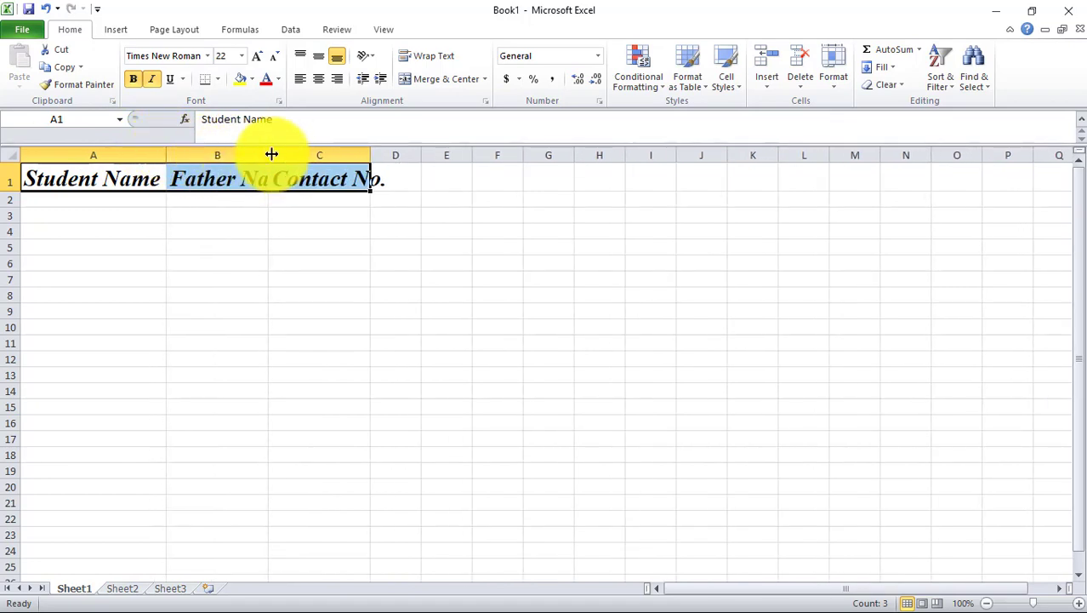
pyautogui.moveTo(267, 149); pyautogui.dragTo(302, 149)
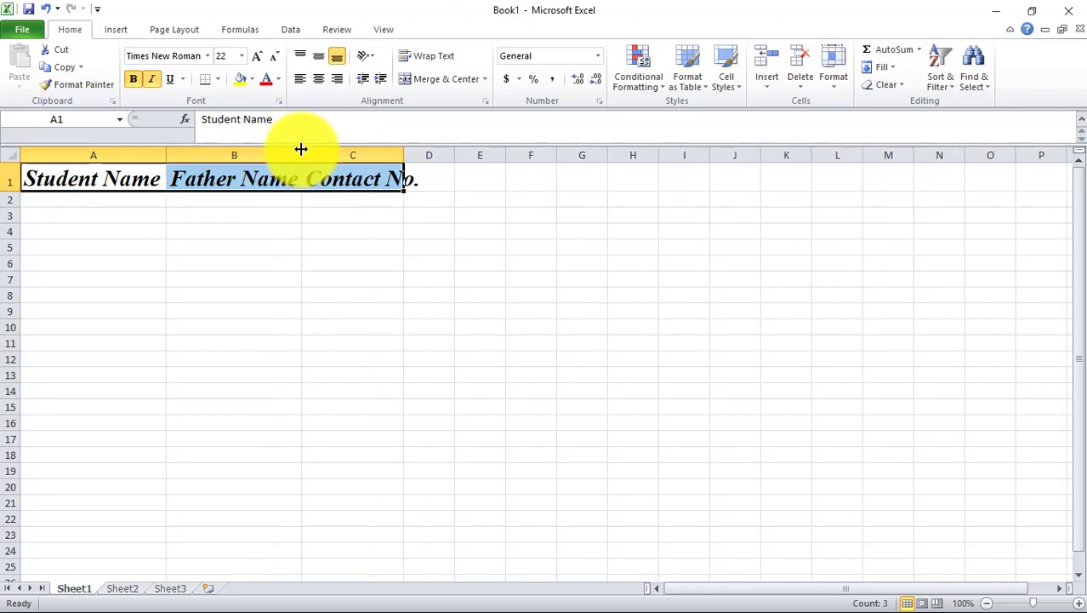
pyautogui.moveTo(405, 151); pyautogui.dragTo(431, 152)
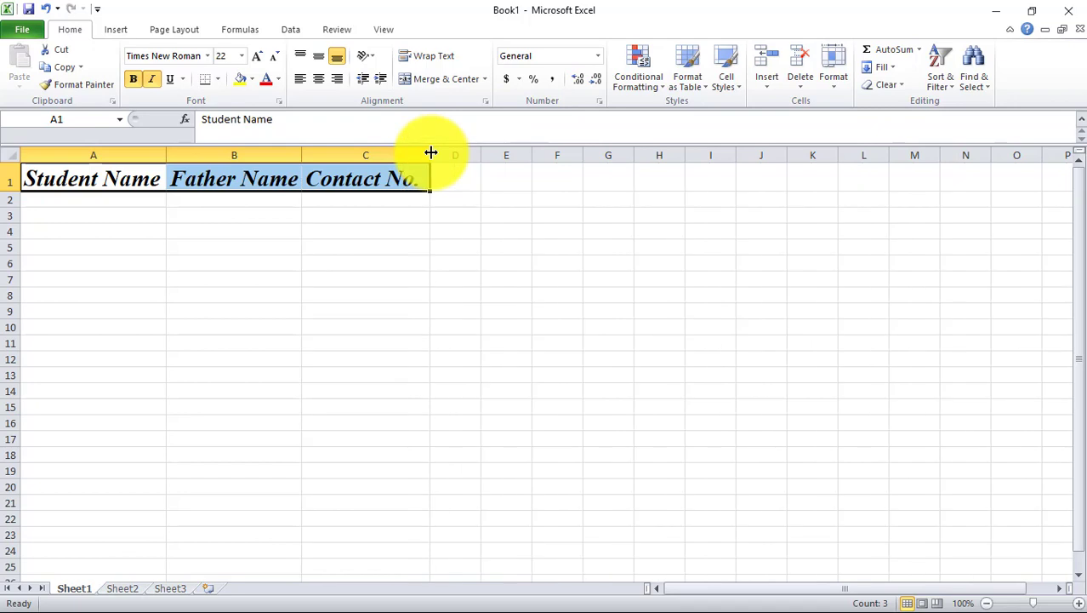
# Step: Give the heading cells A1:C1 a yellow fill and a red font colour
pyautogui.click(251, 74)
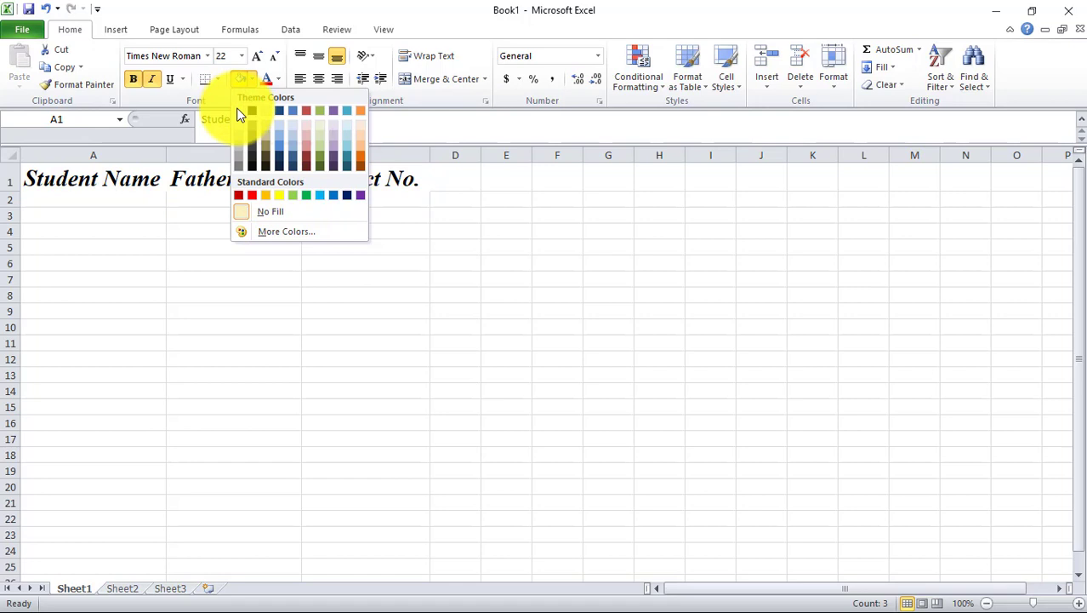
pyautogui.click(278, 195)
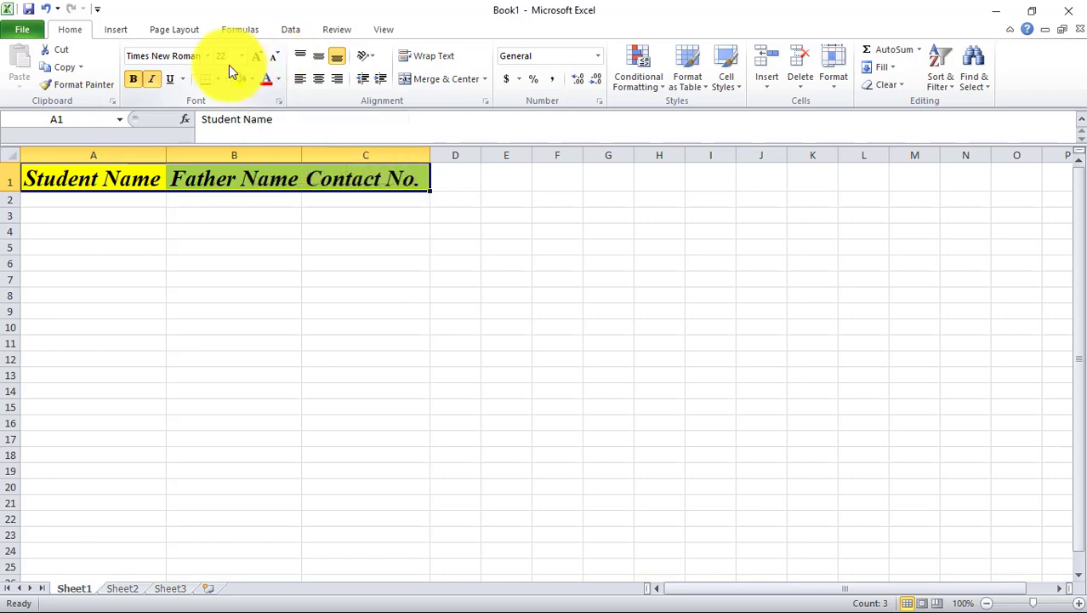
pyautogui.click(278, 80)
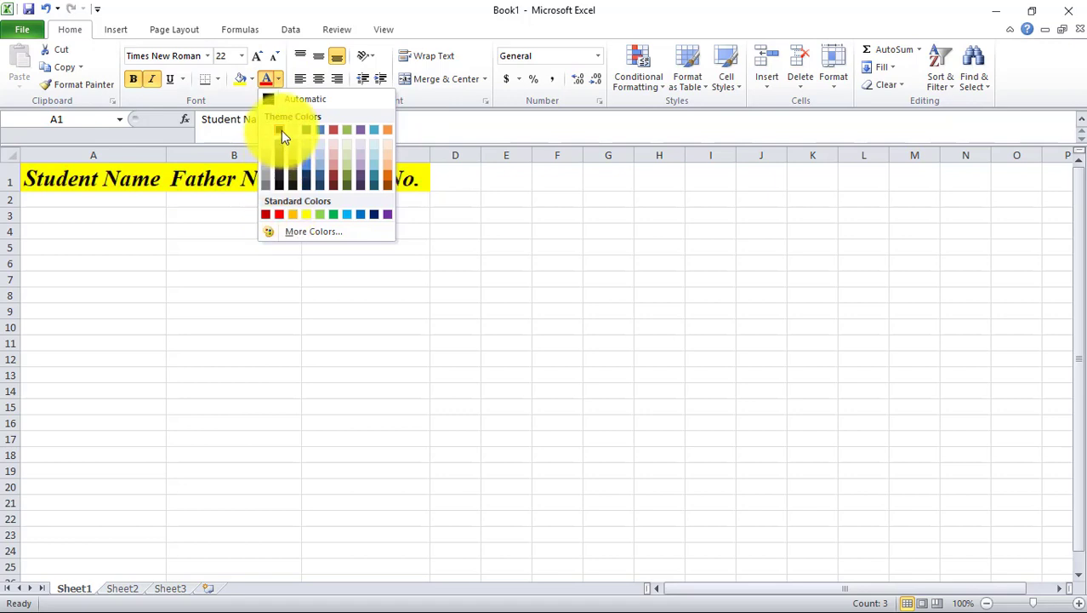
pyautogui.click(279, 213)
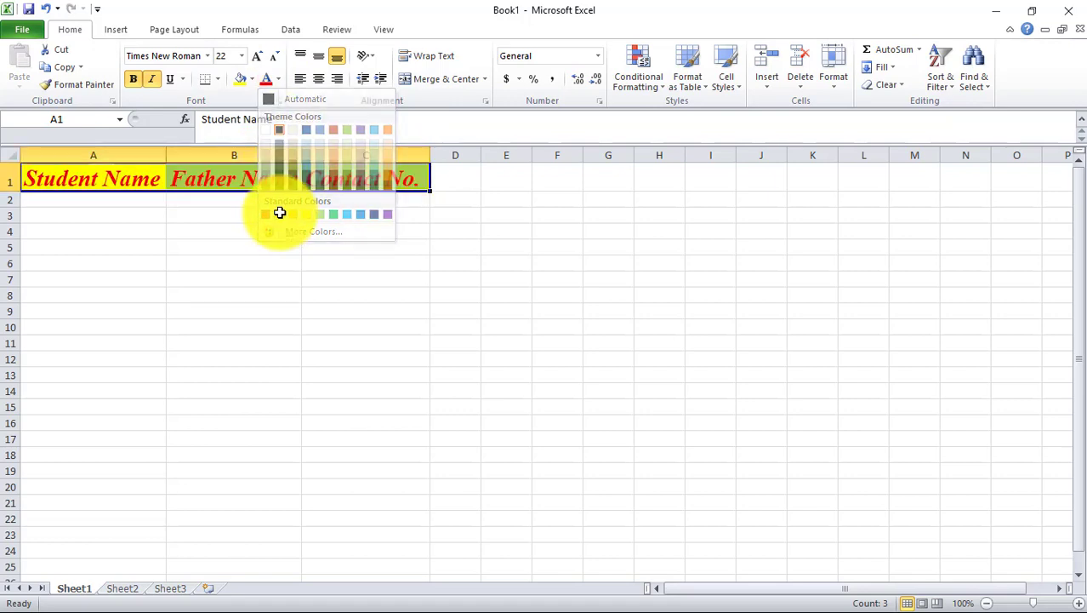
pyautogui.click(445, 188)
pyautogui.click(396, 179)
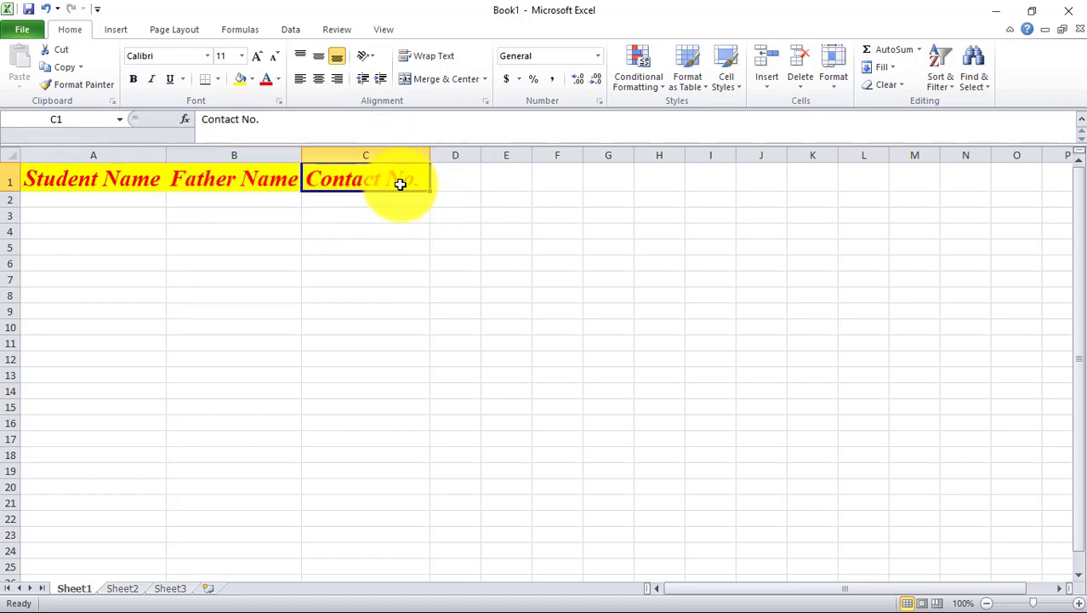
pyautogui.click(284, 177)
pyautogui.click(100, 173)
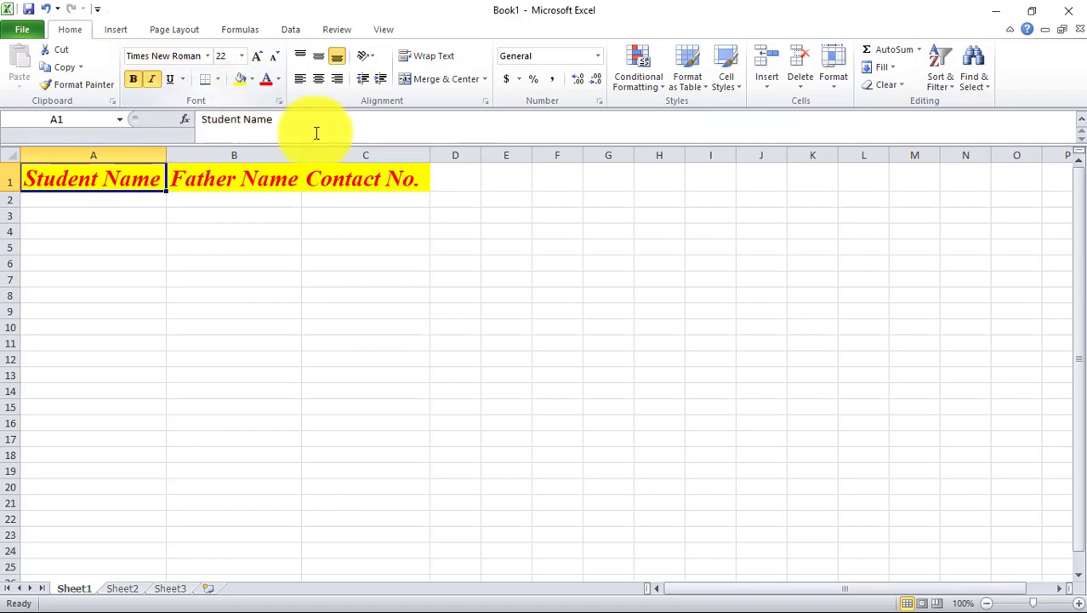
pyautogui.click(234, 175)
pyautogui.click(347, 183)
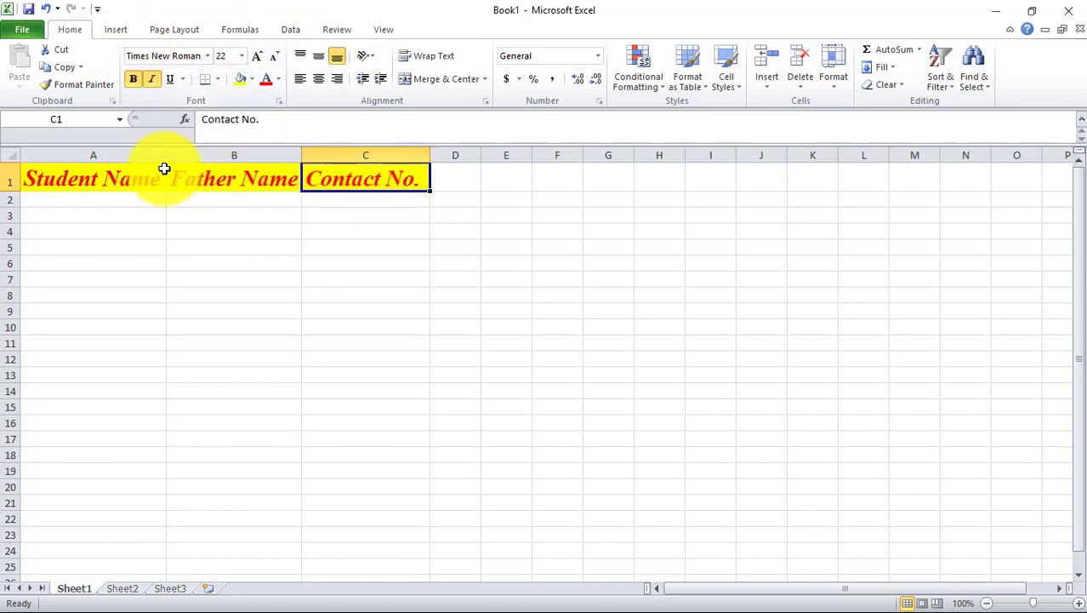
# Step: Remove the italic and bold formatting from the headings in A1:C1
pyautogui.click(119, 173)
pyautogui.moveTo(123, 173); pyautogui.dragTo(371, 187)
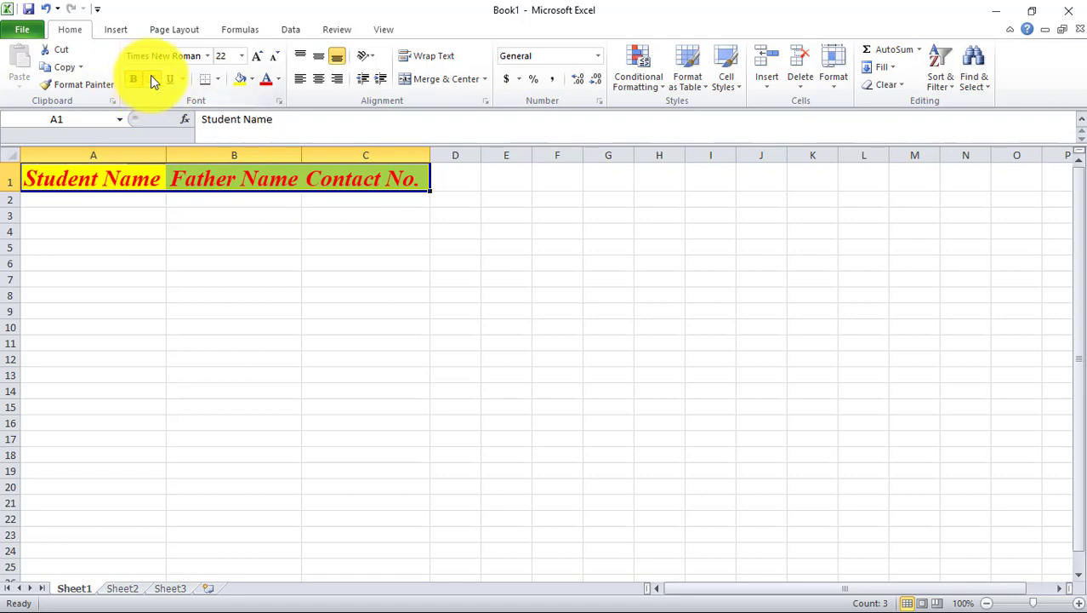
pyautogui.click(150, 78)
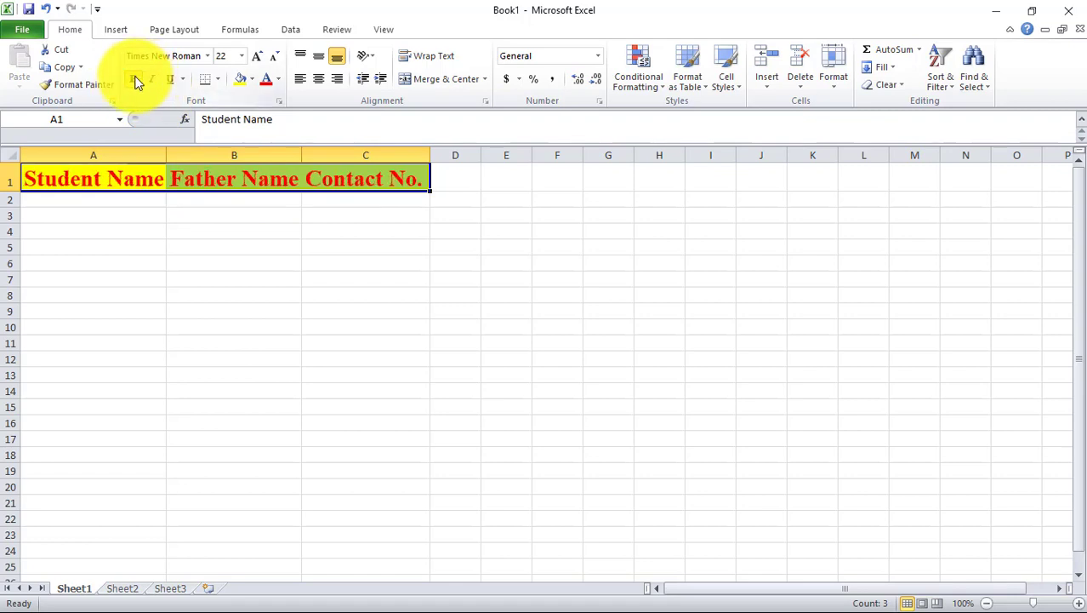
pyautogui.click(135, 81)
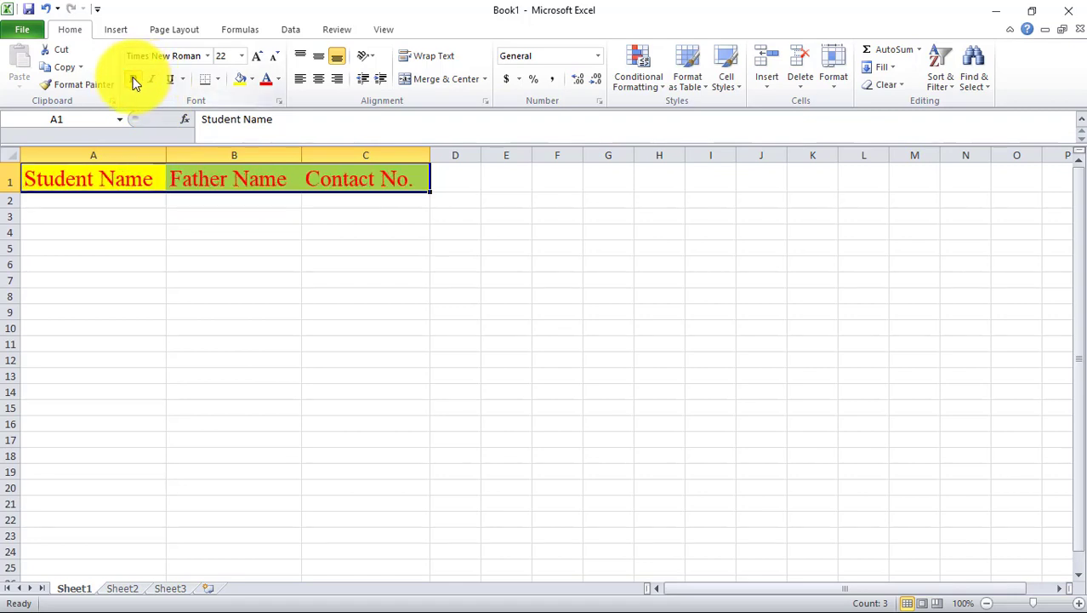
# Step: Change the font of the headings in A1:C1 to Lucida Console
pyautogui.click(207, 56)
pyautogui.scroll(12, 218, 91)
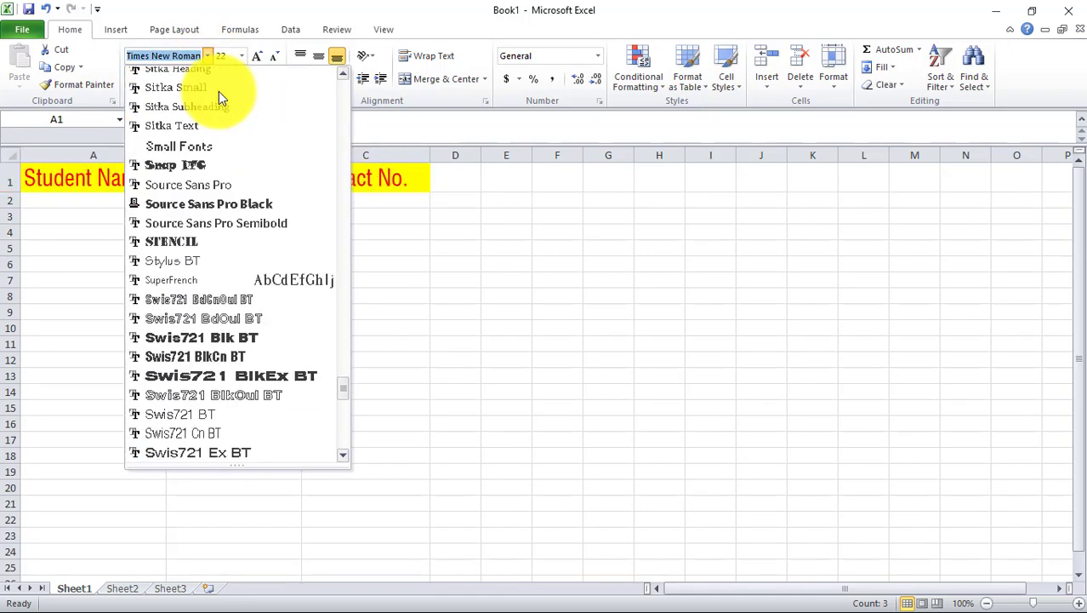
pyautogui.scroll(5, 217, 98)
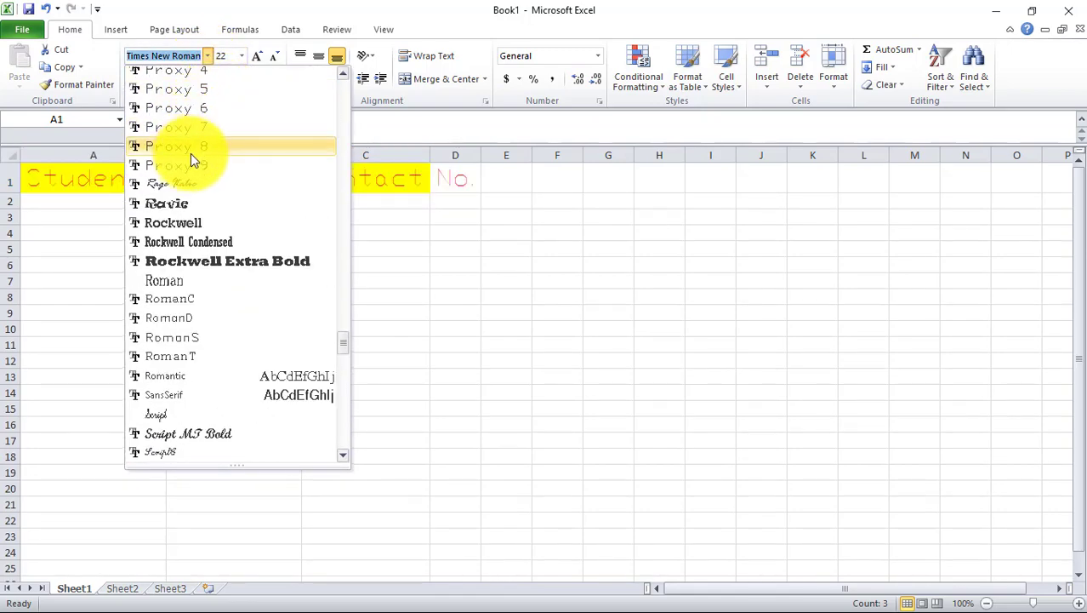
pyautogui.scroll(6, 226, 126)
pyautogui.scroll(15, 225, 126)
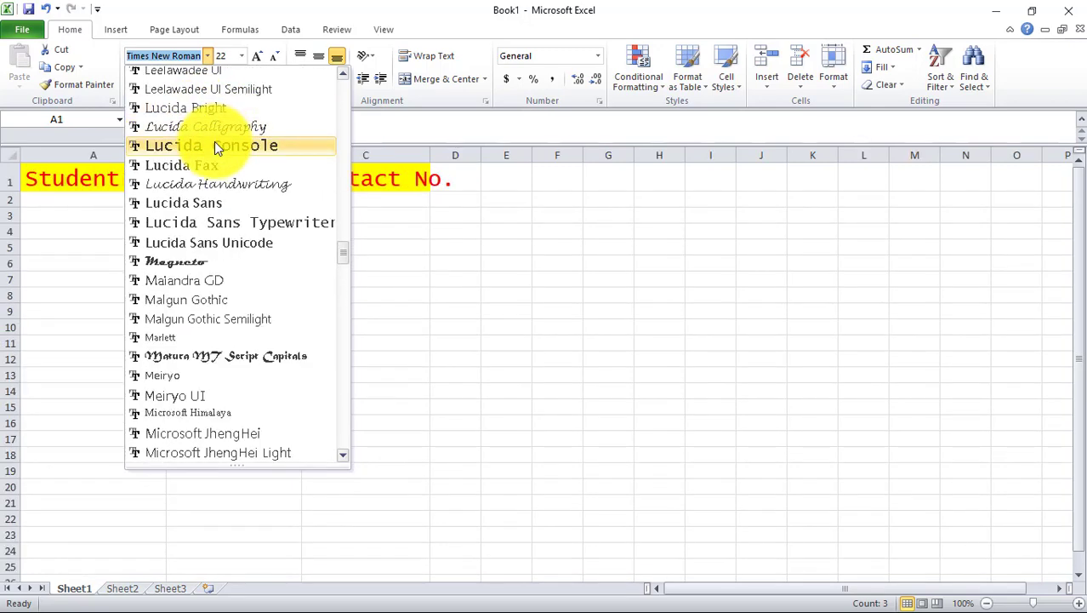
pyautogui.click(215, 142)
pyautogui.click(489, 201)
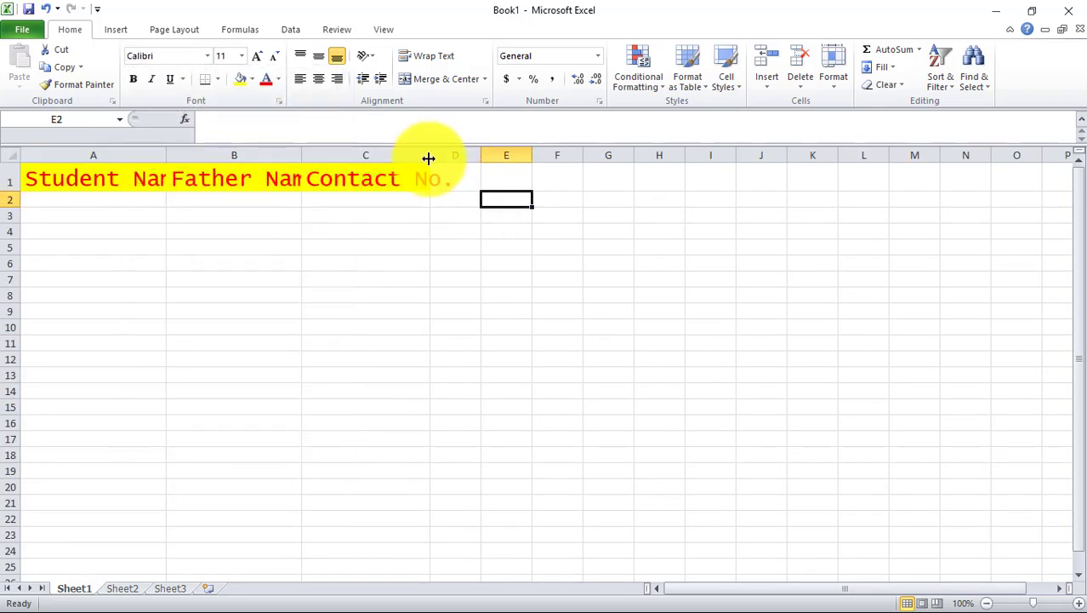
# Step: Widen columns C, B and A until the Contact No., Father Name and Student Name headings fit completely
pyautogui.doubleClick(429, 155)
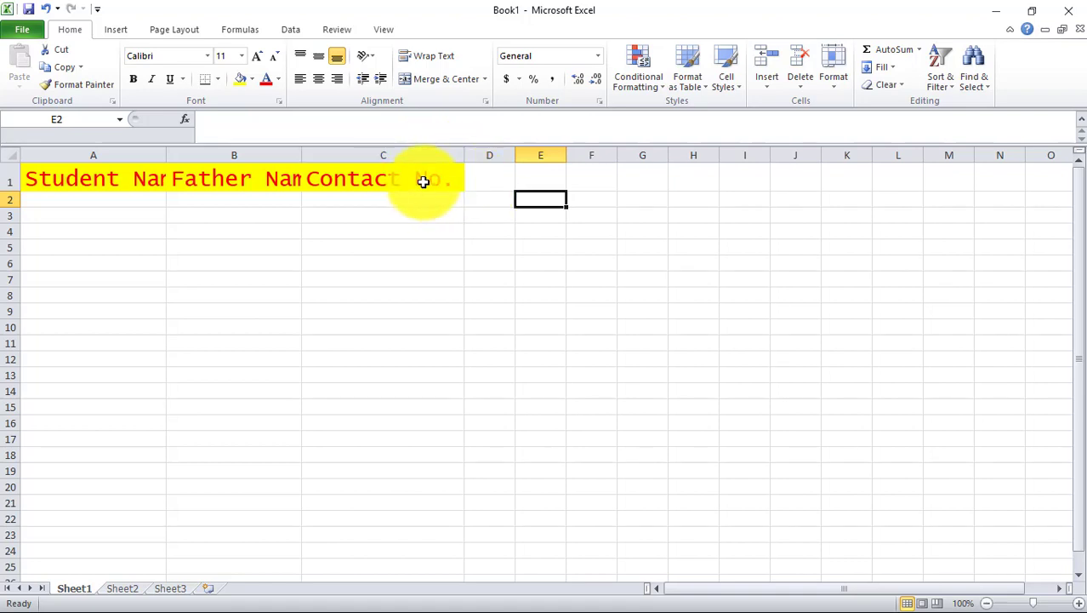
pyautogui.click(421, 180)
pyautogui.click(238, 179)
pyautogui.moveTo(301, 151); pyautogui.dragTo(327, 150)
pyautogui.click(146, 179)
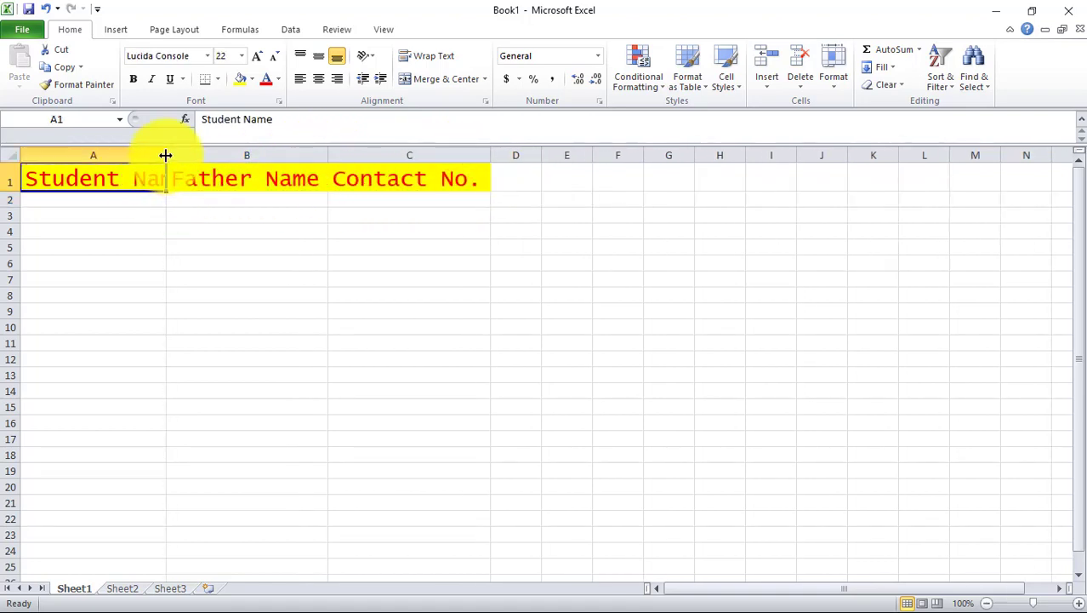
pyautogui.moveTo(166, 151); pyautogui.dragTo(191, 152)
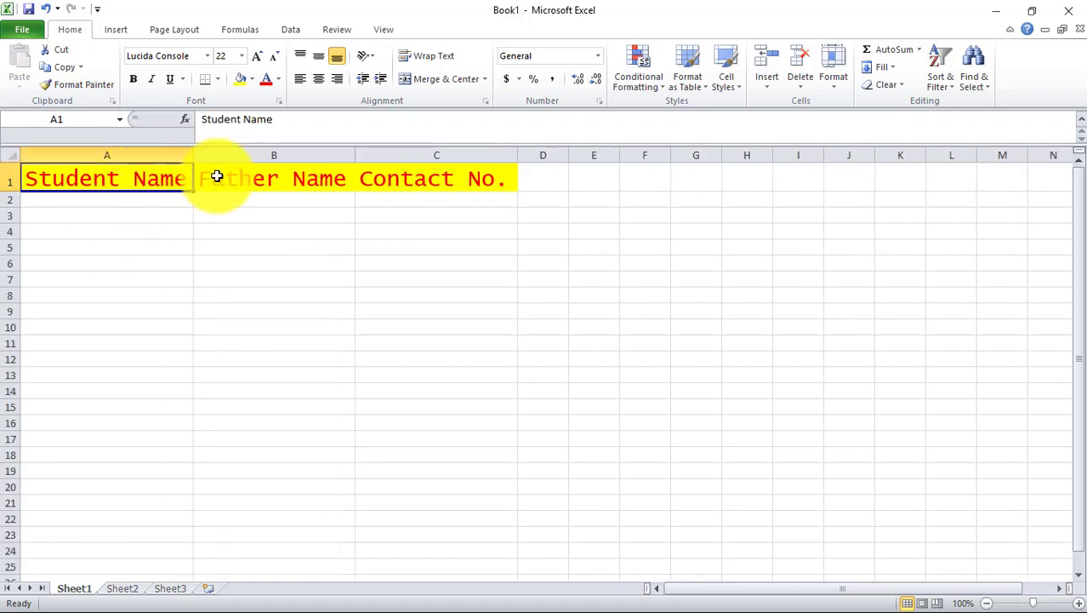